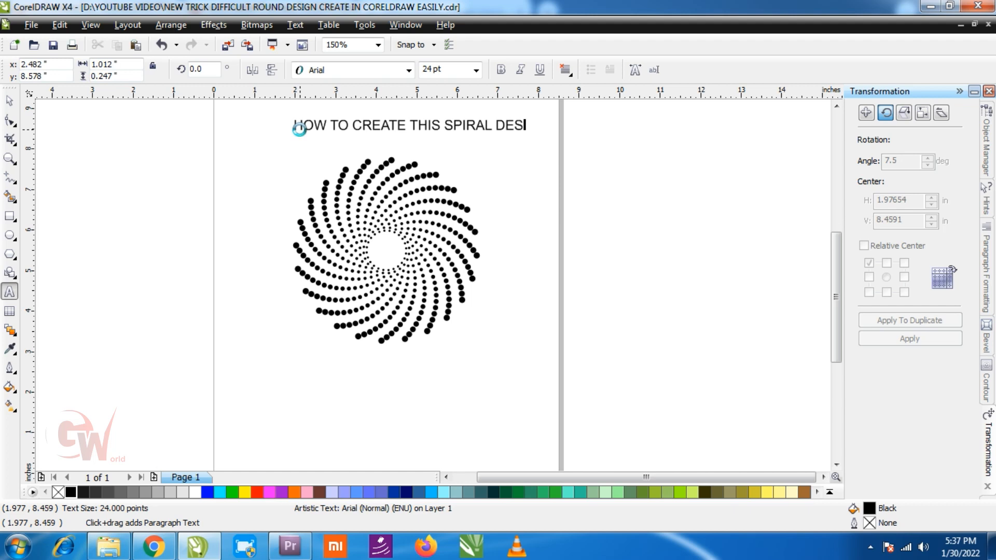
Step: Finish the title text "HOW TO CREATE THIS SPIRAL DESIGN" and centre it horizontally just above the spiral
text(N)
key(ctrl+space)
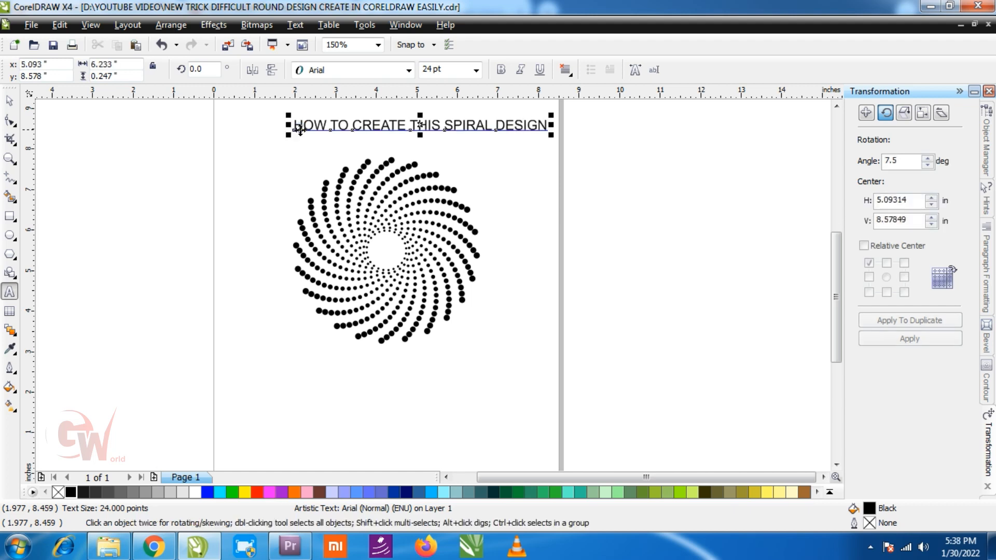
shift+click(400, 279)
key(c)
click(407, 123)
drag(406, 124, 406, 139)
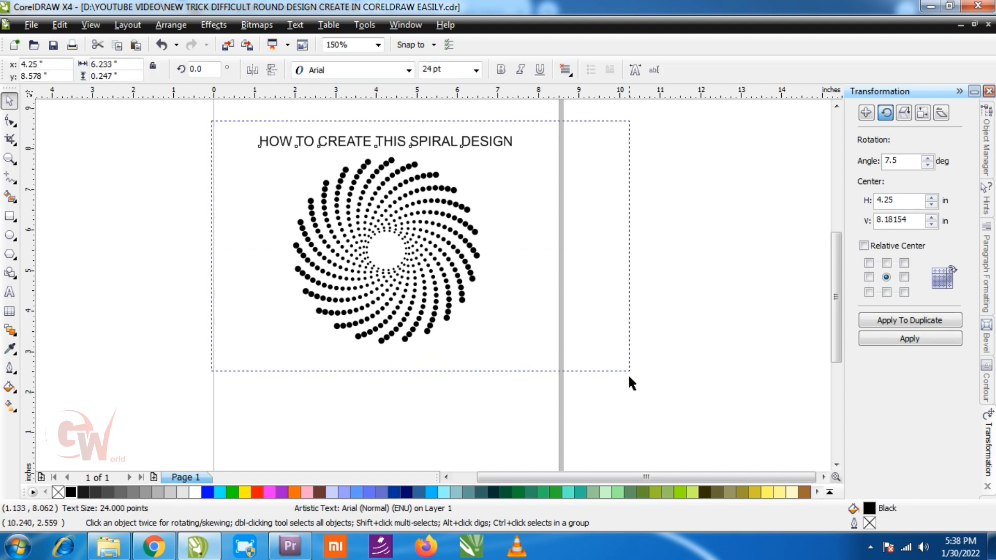
Step: Move the title and the finished spiral together off the left side of the page to clear it
key(ctrl+a)
key(shift+F2)
click(706, 307)
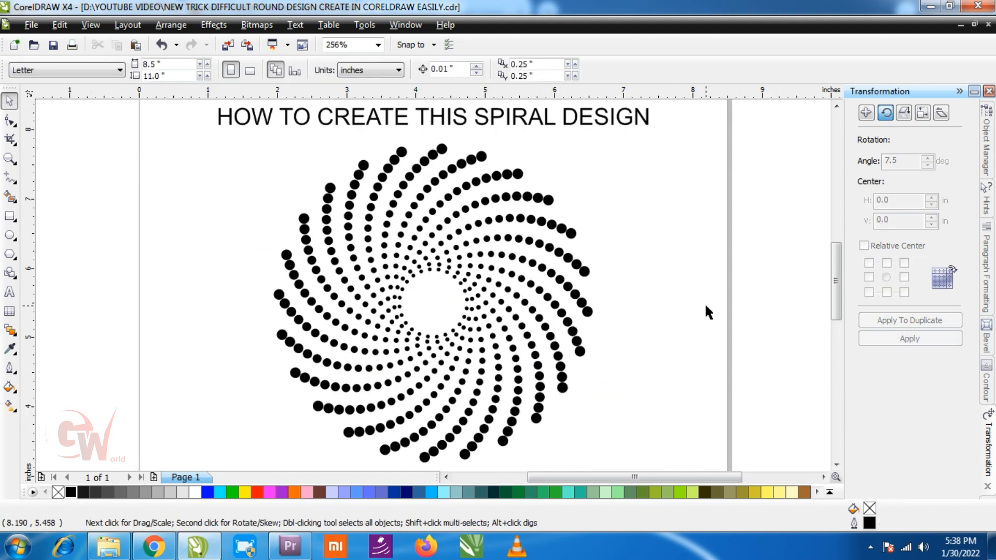
key(ctrl+a)
key(F3)
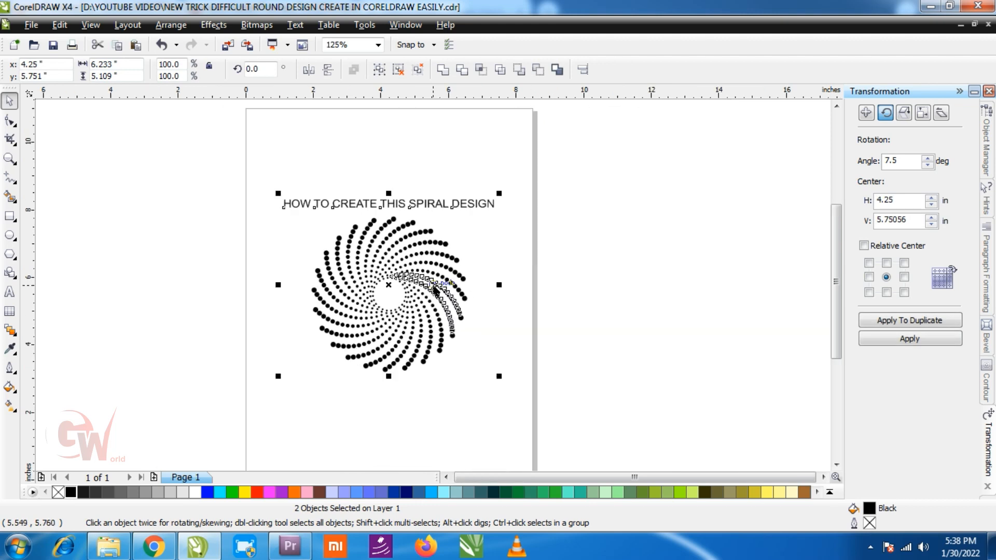
drag(429, 274, 99, 281)
click(469, 287)
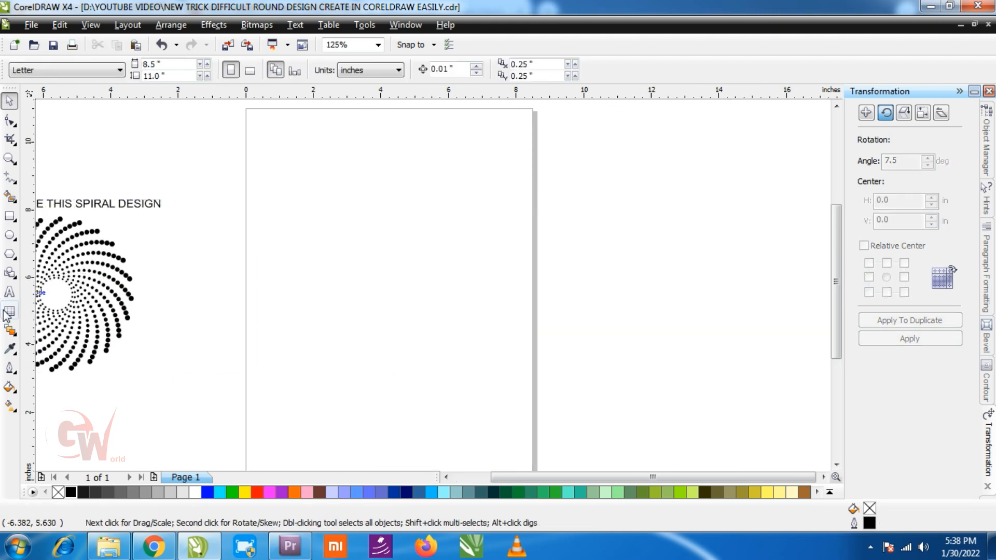
Step: Draw a small circle about 0.135 in across and place a copy enlarged to about 0.281 in to its right
click(9, 236)
scroll(329, 240, up, 2)
drag(395, 251, 615, 319)
key(space)
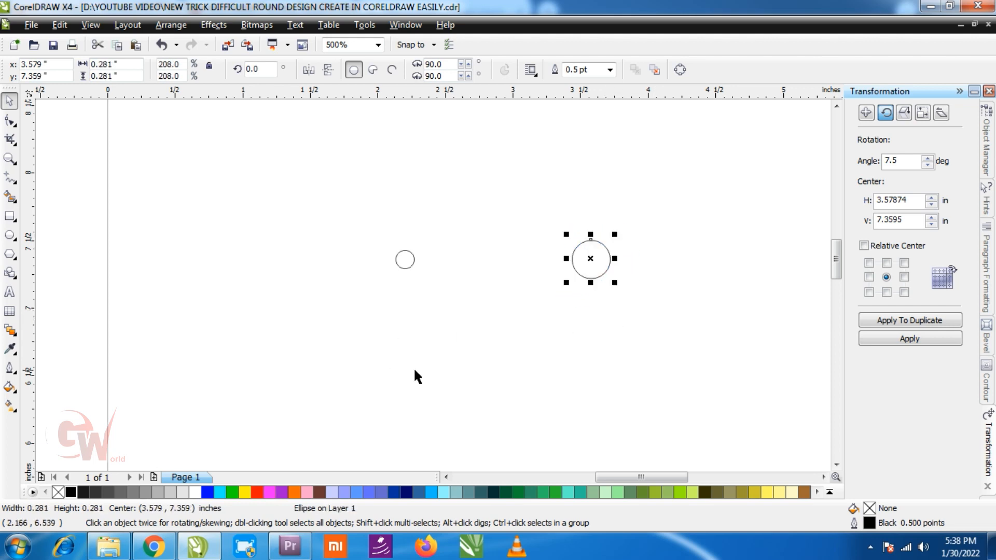
Step: Fill the small circle with Sky Blue and the large circle with Deep Navy Blue
click(218, 238)
drag(211, 176, 770, 316)
click(456, 214)
click(410, 254)
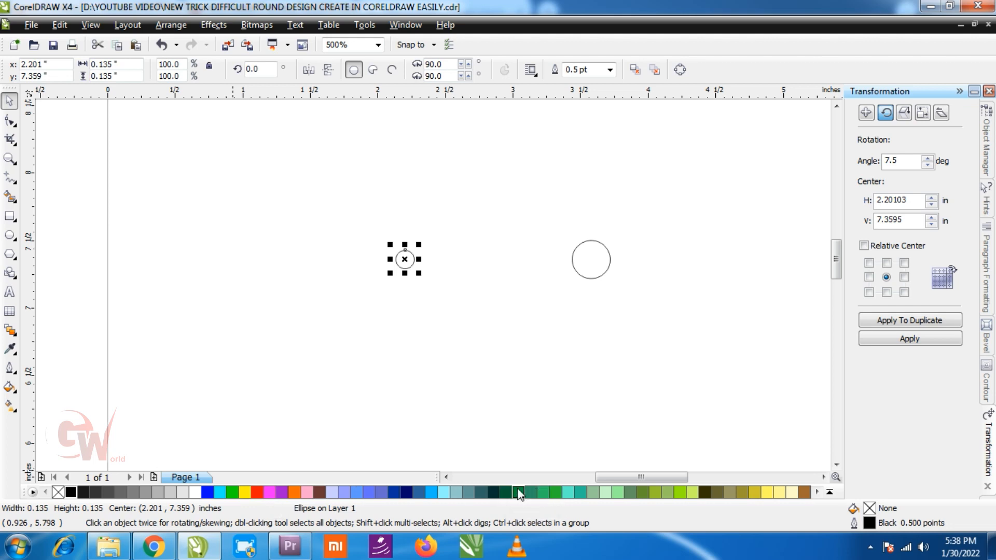
click(493, 492)
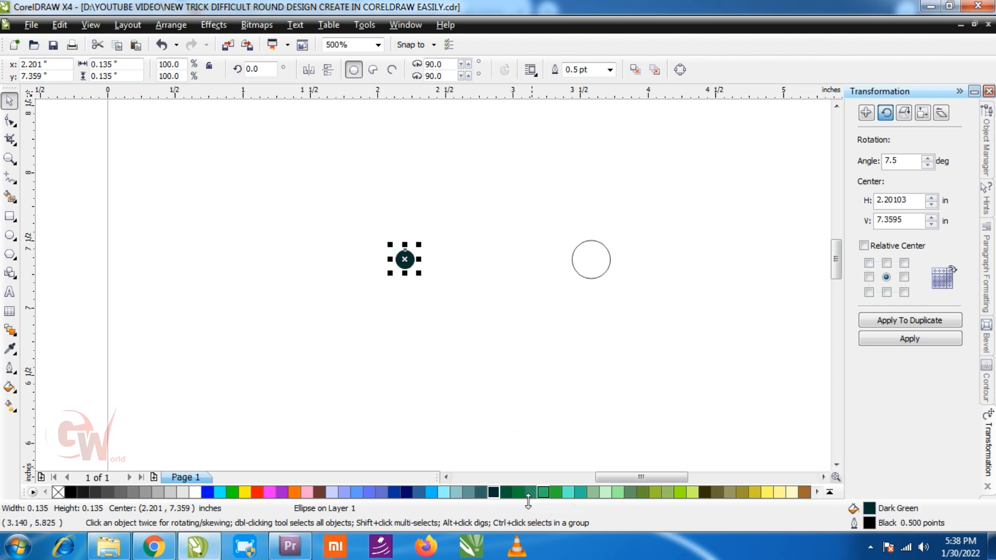
click(431, 492)
drag(651, 196, 519, 345)
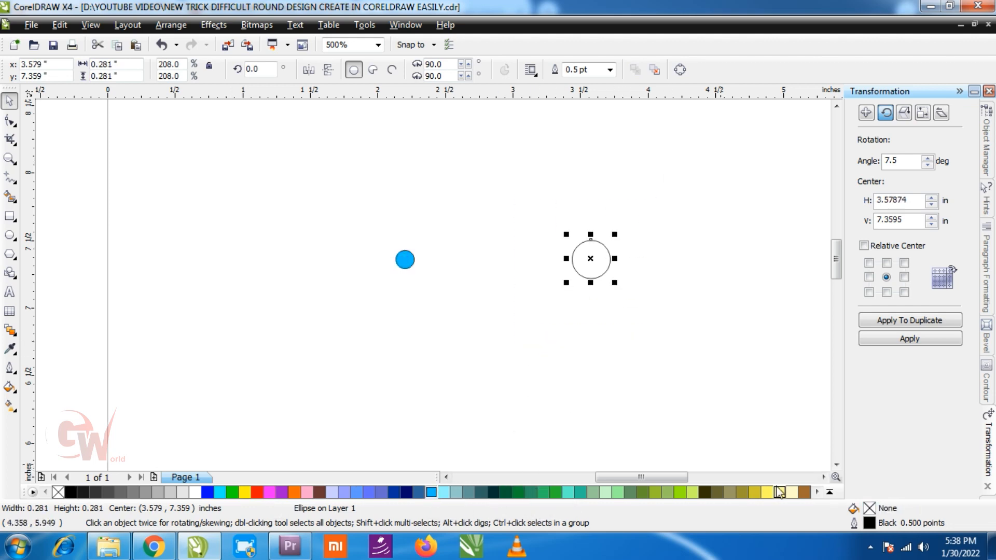
click(804, 491)
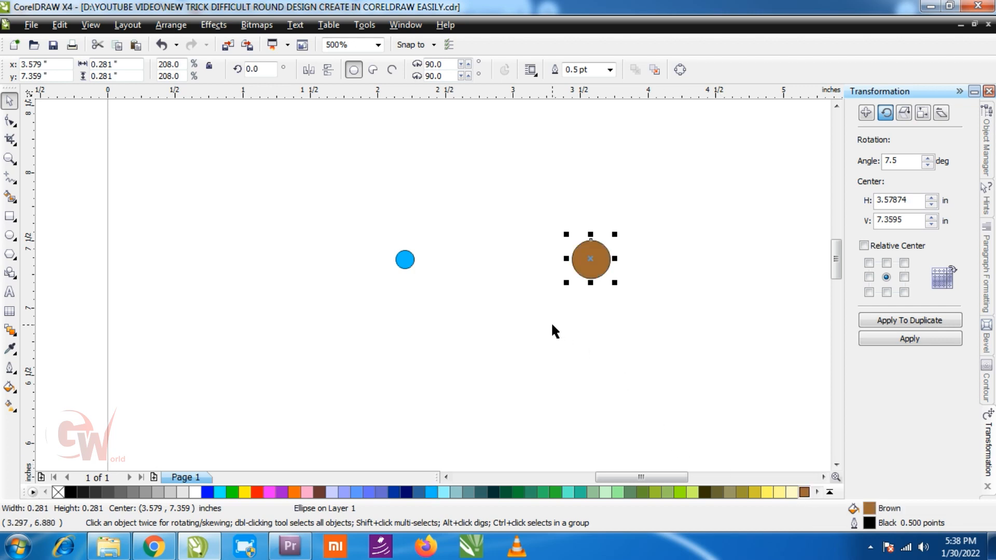
click(407, 492)
Step: Remove the outlines of both circles and blend the small circle into the large one with 20 steps
drag(256, 189, 778, 336)
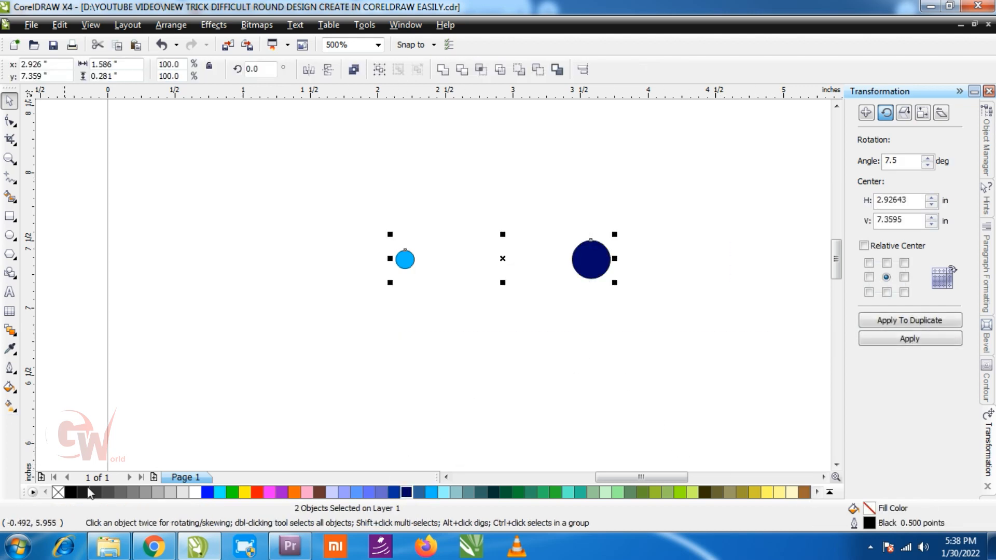
click(10, 330)
click(15, 335)
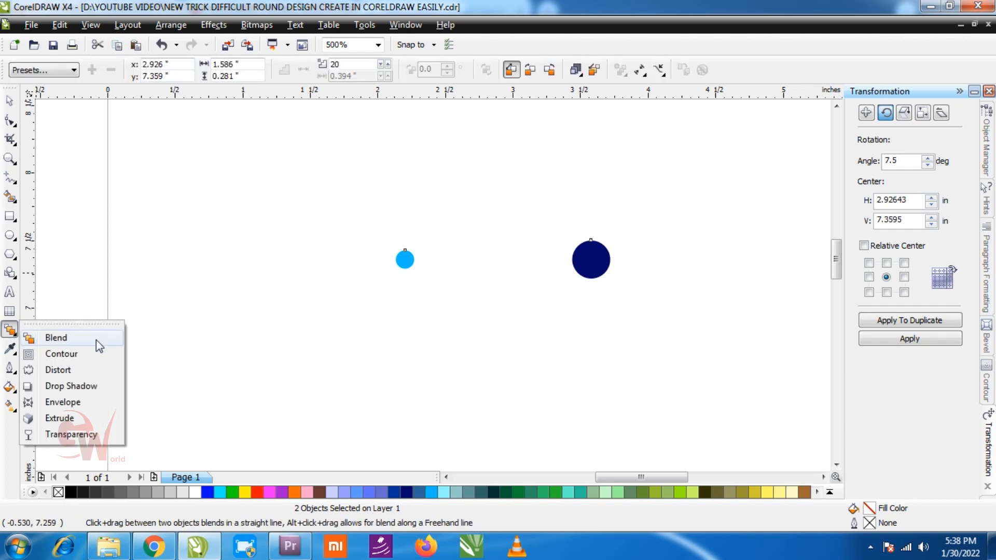
click(96, 341)
drag(406, 259, 603, 256)
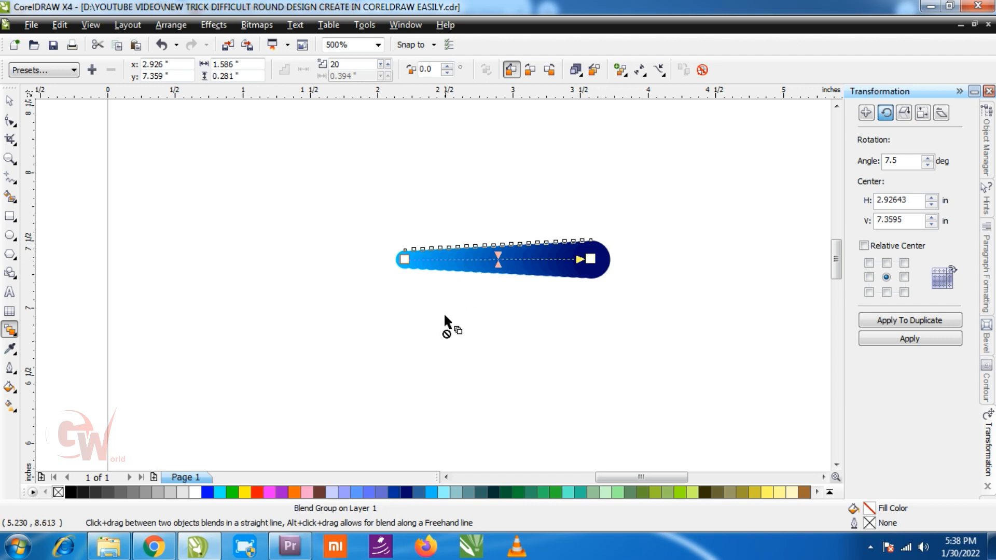
Step: Draw an unfilled circle about 2.97 in across to the right of the blend
scroll(449, 313, down, 2)
scroll(434, 300, up, 1)
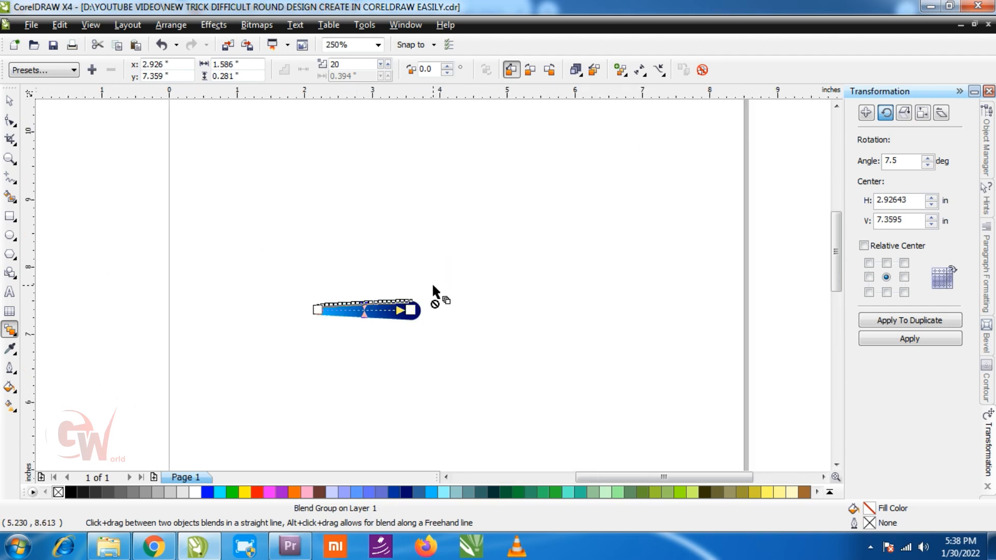
click(9, 235)
drag(453, 201, 640, 403)
key(space)
drag(550, 300, 537, 302)
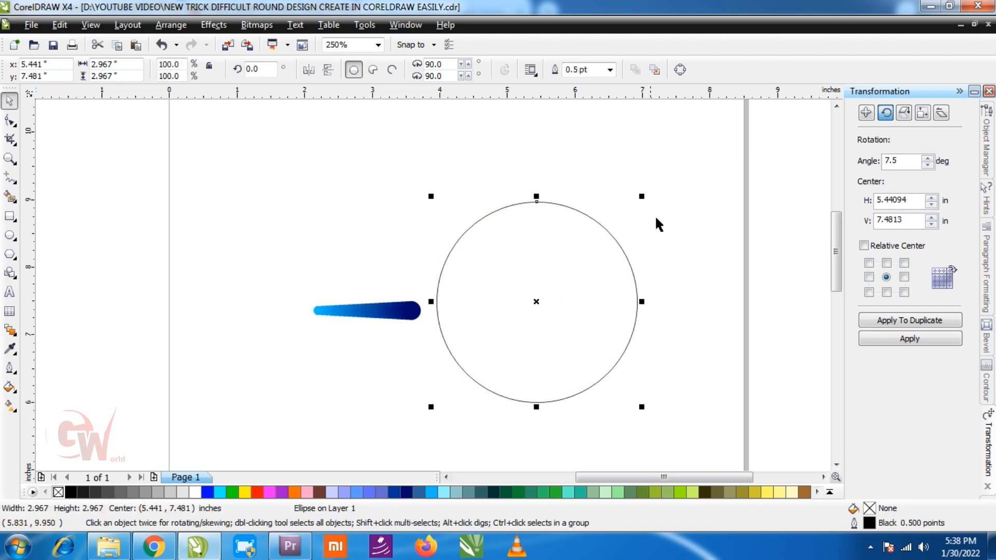
Step: Convert the large unfilled circle to curves for node editing
click(388, 312)
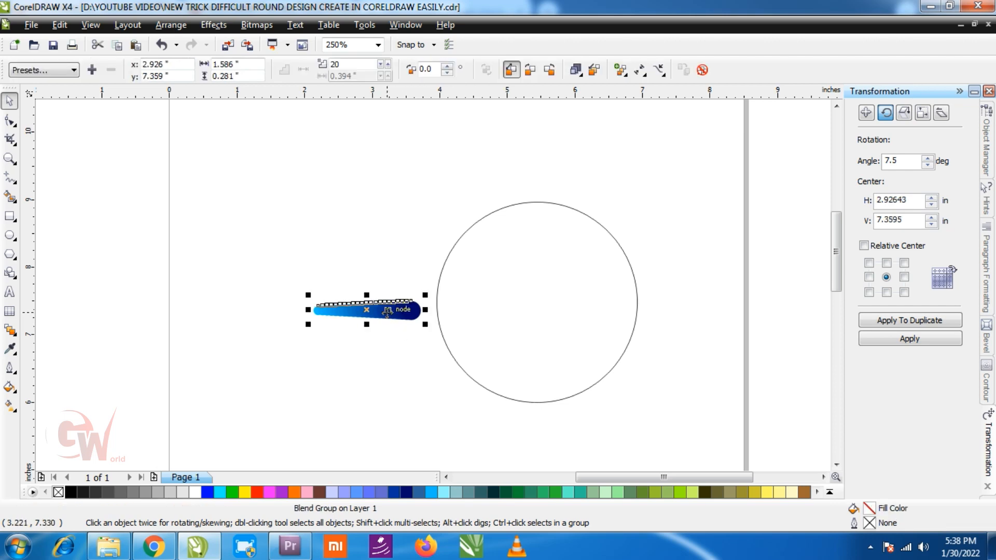
click(522, 315)
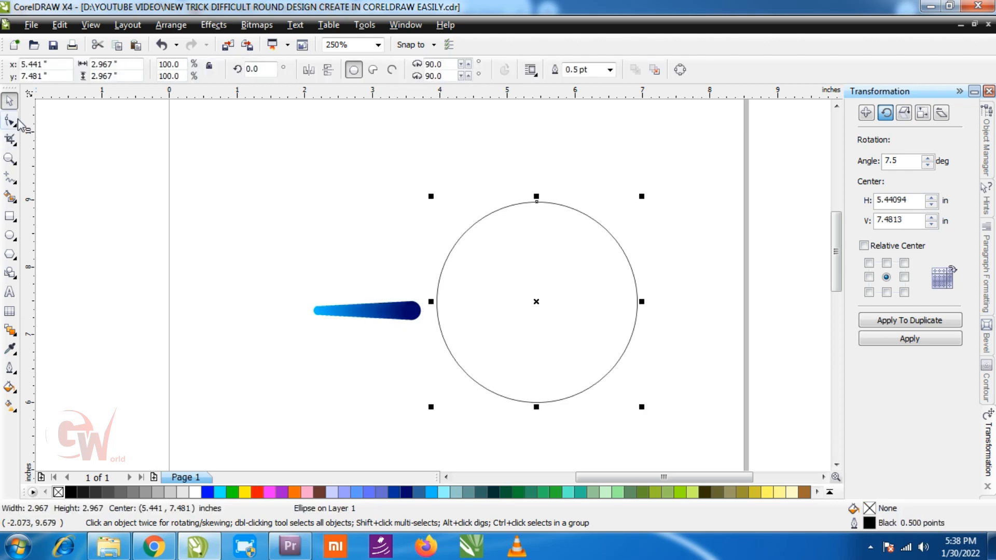
click(10, 120)
click(171, 25)
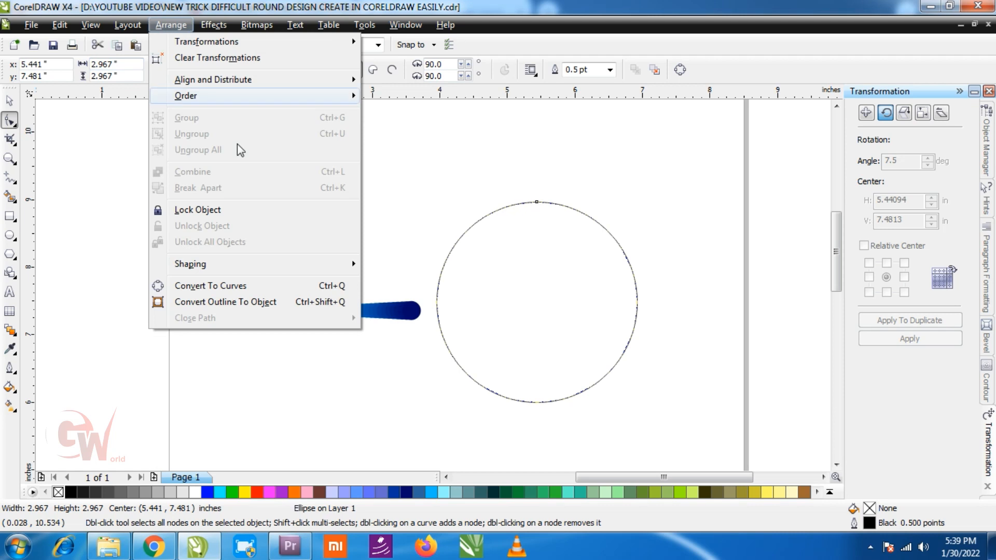
click(470, 285)
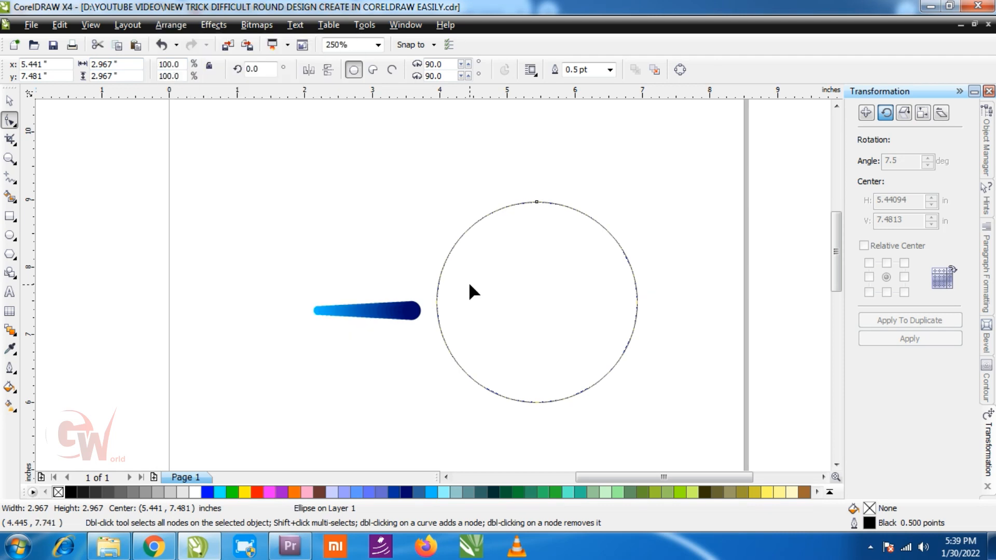
click(170, 24)
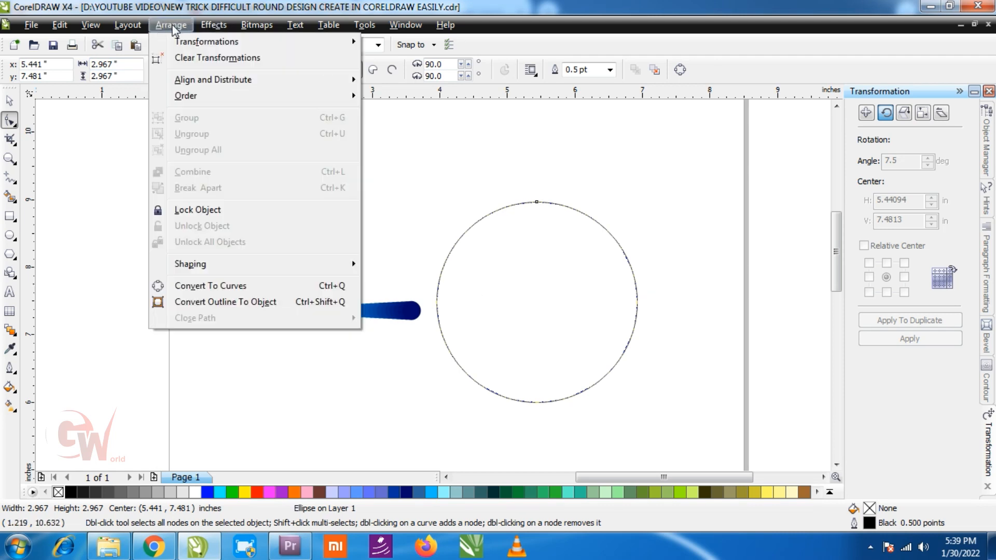
click(259, 288)
Step: Break the circle at its left node and delete its left and bottom nodes, keeping only the upper-right quarter arc
drag(453, 279, 423, 330)
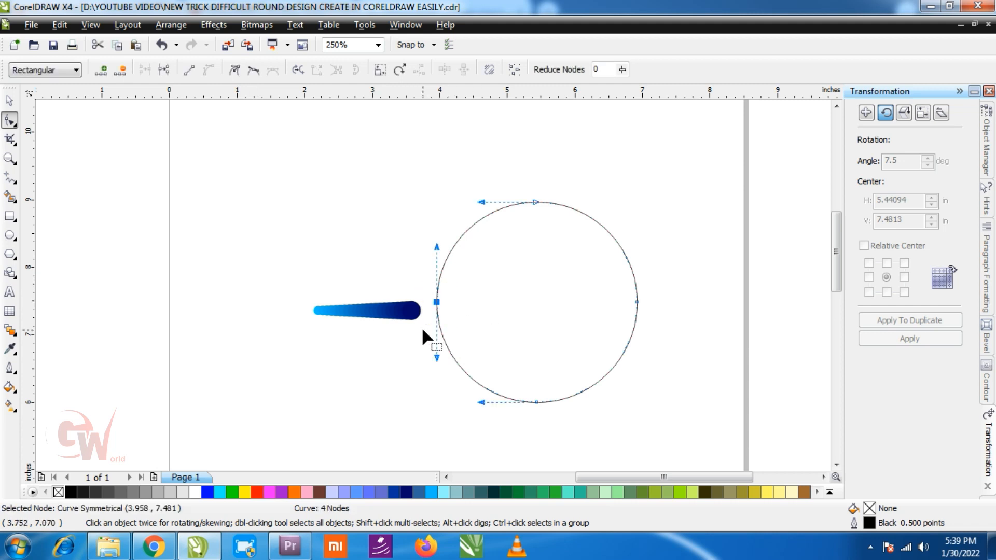
click(163, 71)
drag(415, 276, 459, 323)
key(Delete)
drag(509, 373, 572, 427)
key(Delete)
key(space)
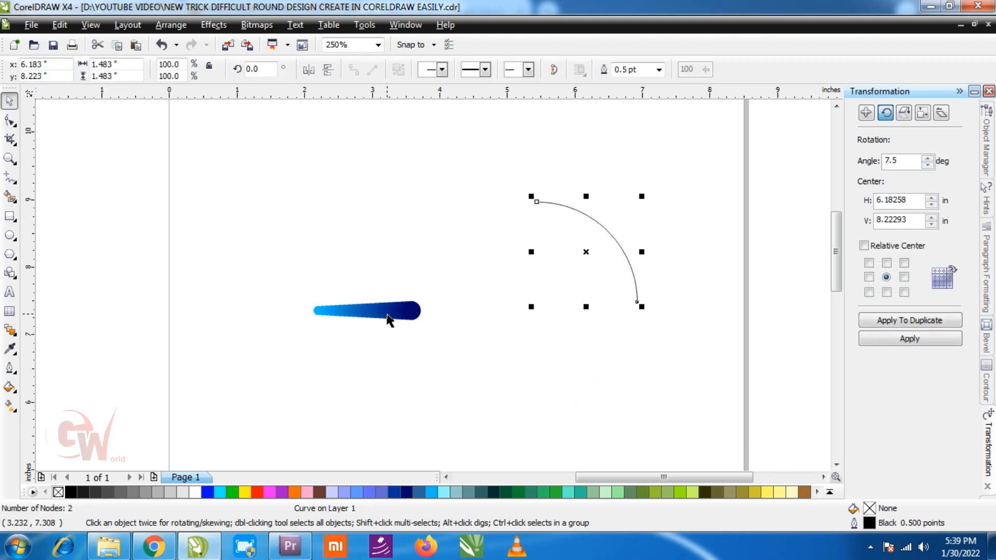
Step: Attach the blend to the quarter arc as its new path and move the large navy circle to the arc's lower end
click(388, 313)
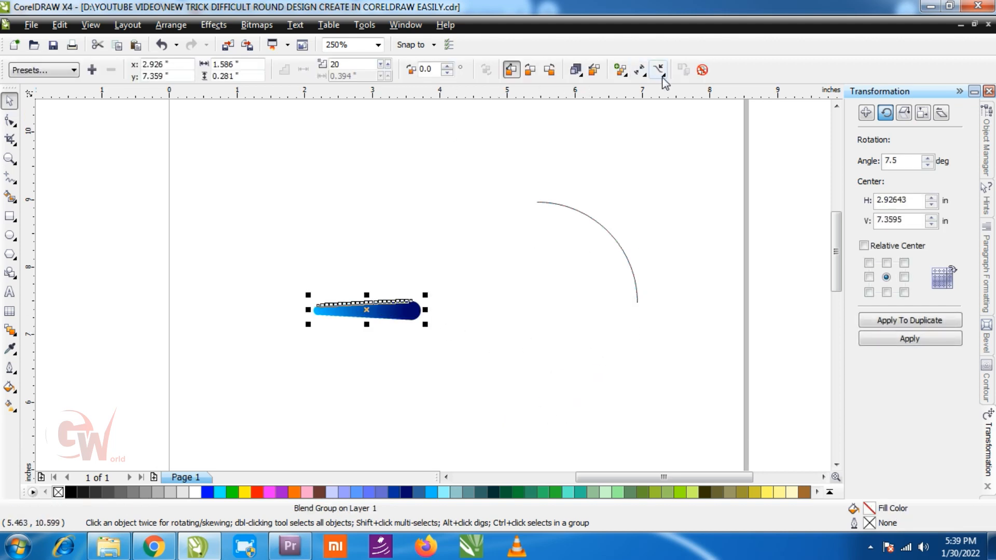
click(661, 73)
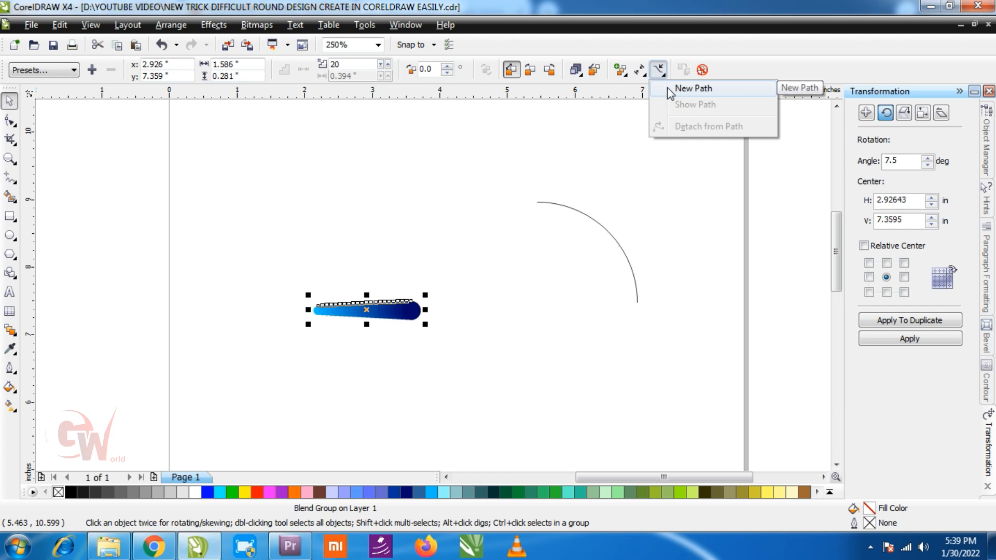
click(668, 90)
click(591, 214)
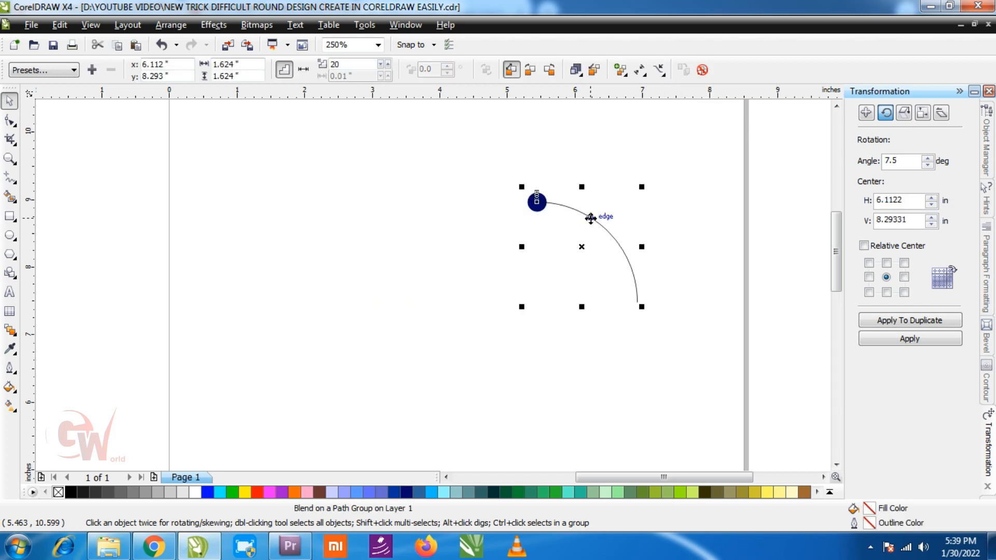
click(555, 227)
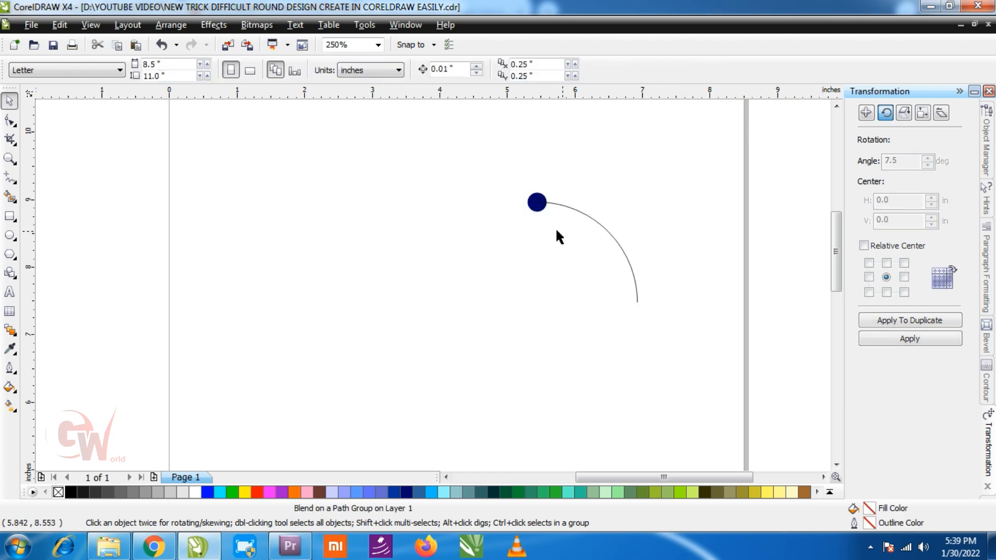
click(537, 202)
drag(537, 202, 637, 302)
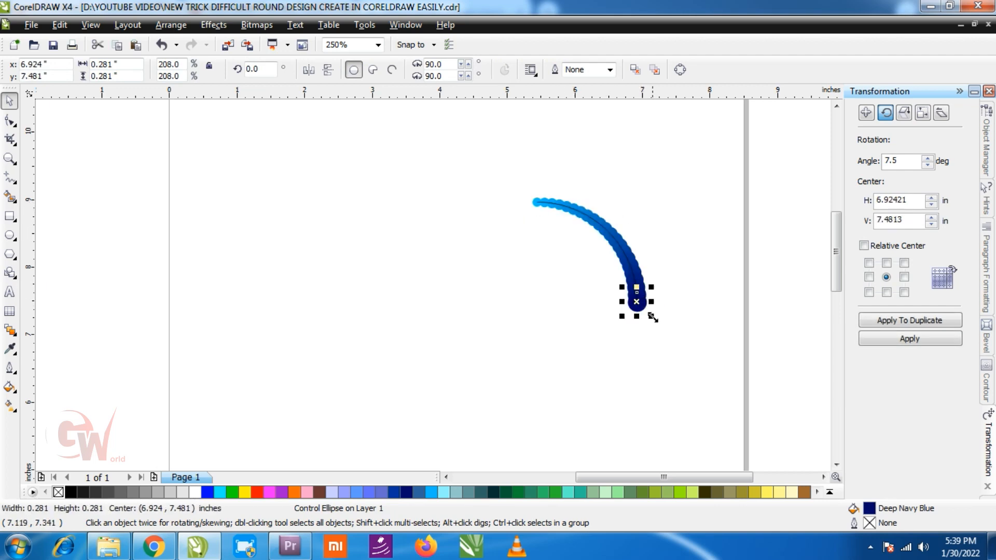
Step: Shrink the Sky Blue start circle at the arc's upper end so the dots there separate
click(552, 207)
scroll(552, 207, up, 4)
click(366, 279)
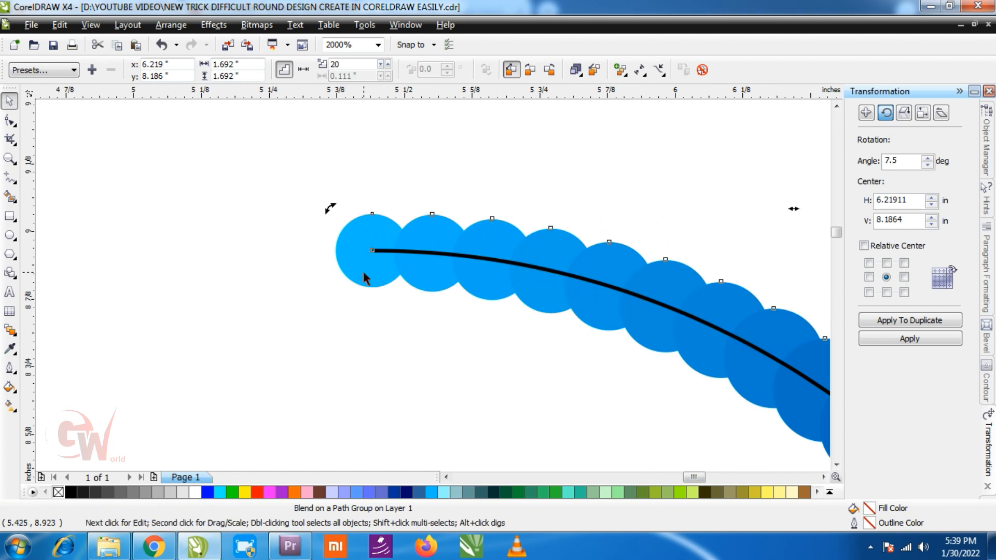
click(373, 286)
click(376, 283)
drag(410, 312, 395, 344)
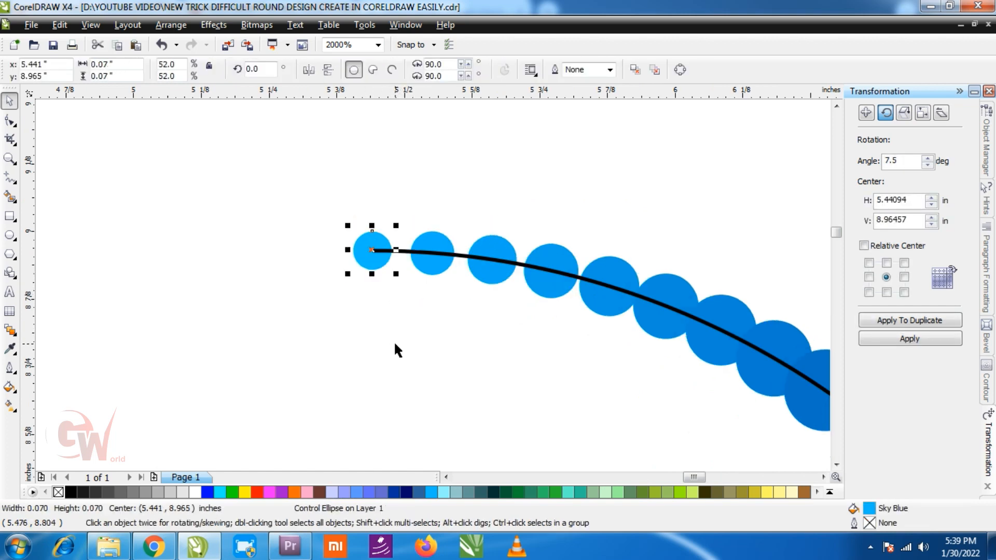
drag(397, 275, 387, 295)
Step: Shrink the large navy circle at the arc's lower end slightly
scroll(499, 312, down, 3)
scroll(508, 314, down, 3)
scroll(496, 332, up, 3)
click(496, 332)
click(439, 352)
mouse_move(455, 363)
mouse_down()
mouse_move(453, 387)
mouse_move(454, 369)
mouse_up()
click(518, 365)
Step: Reduce the number of blend steps and shrink the navy end circle further to about 0.141 in
click(392, 254)
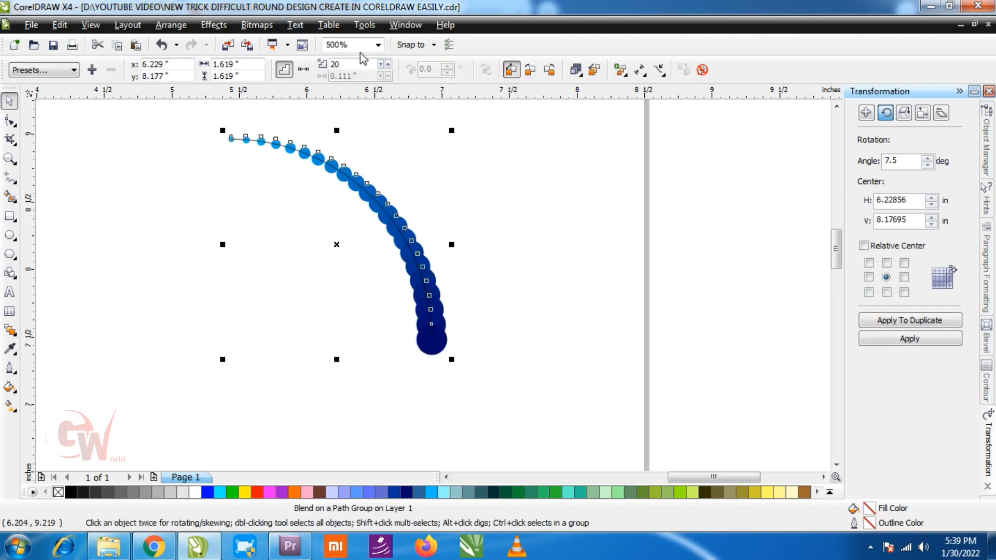
click(382, 64)
click(437, 340)
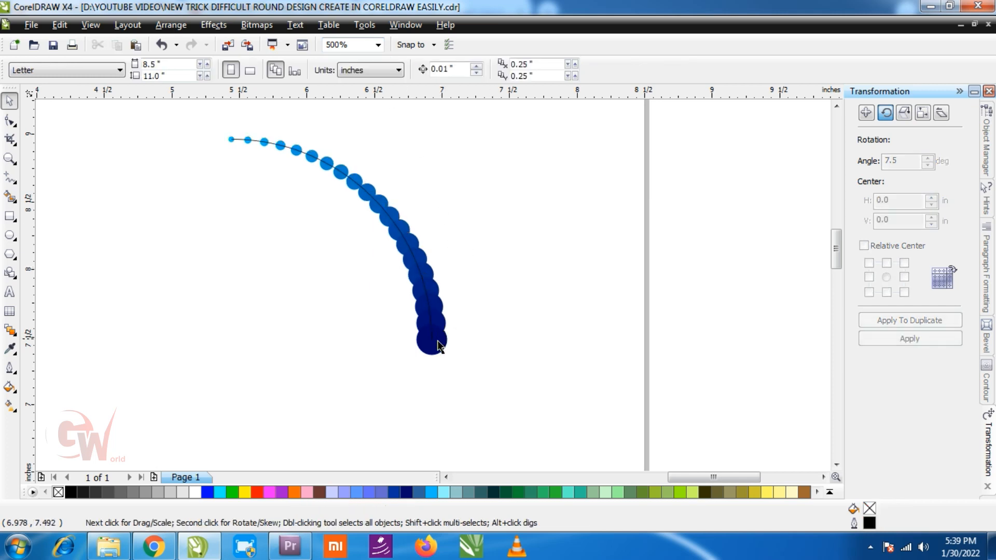
drag(451, 361, 450, 366)
click(421, 352)
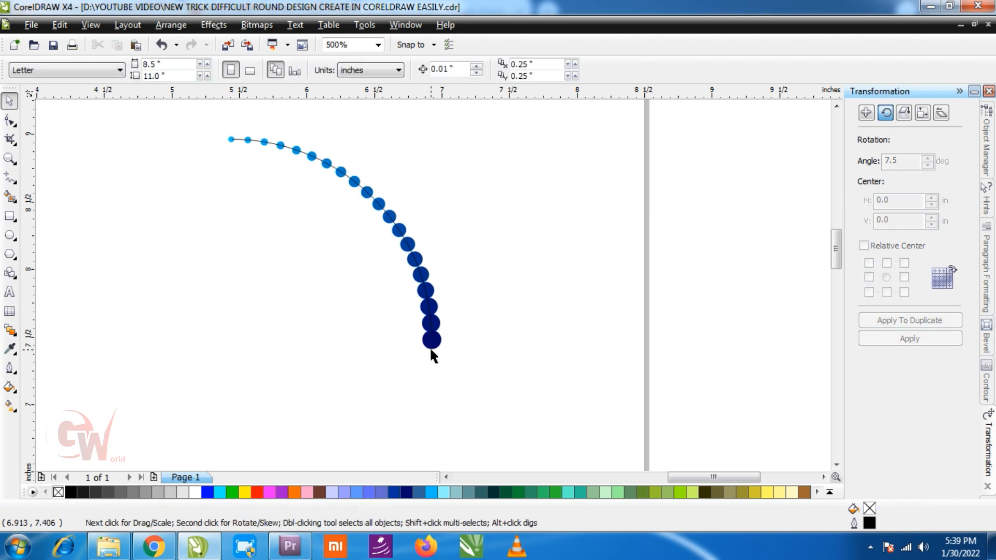
click(432, 340)
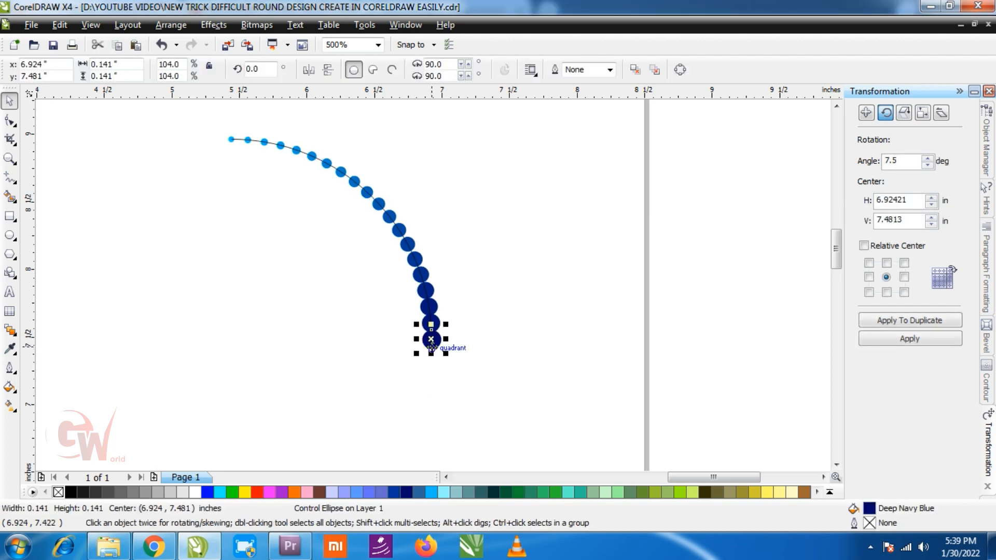
Step: Set the number of blend steps along the arc to 17
click(342, 182)
click(384, 67)
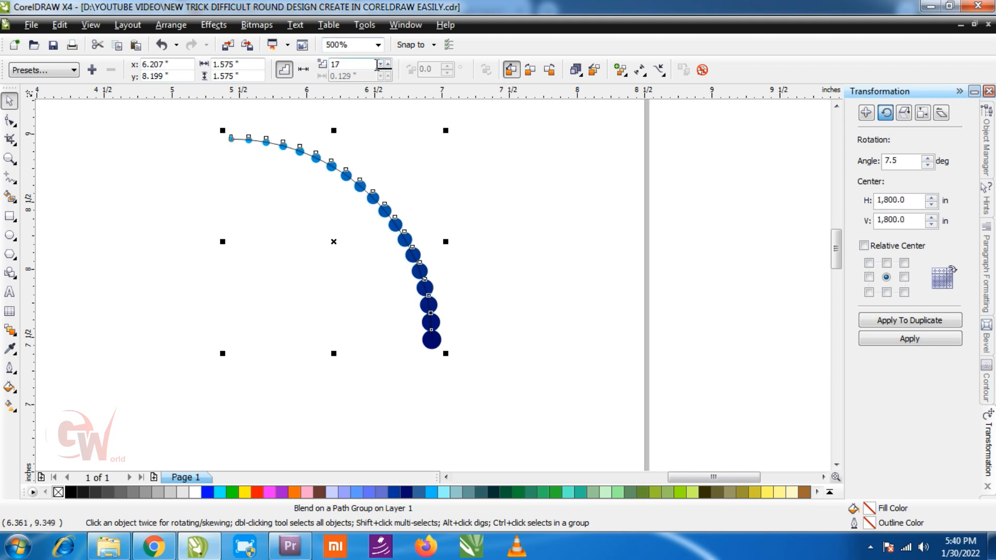
click(414, 363)
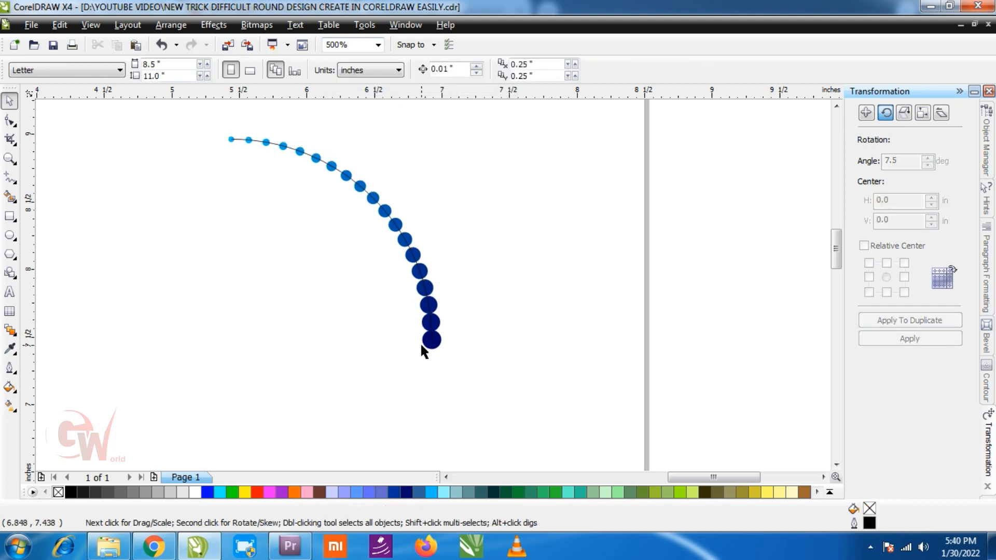
Step: Break the dot blend apart from its arc path into separate objects
click(429, 346)
click(367, 199)
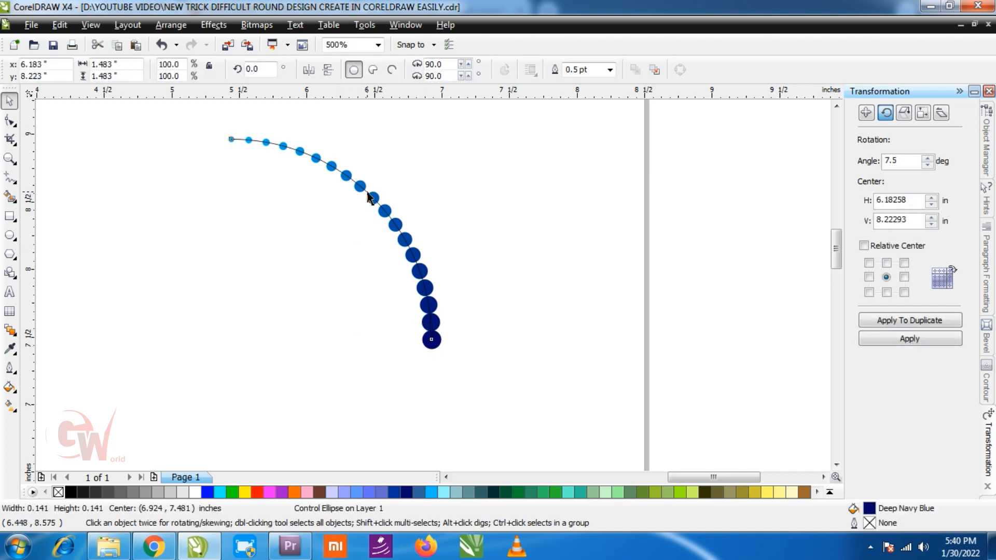
click(171, 25)
click(538, 323)
drag(519, 405, 189, 101)
click(214, 25)
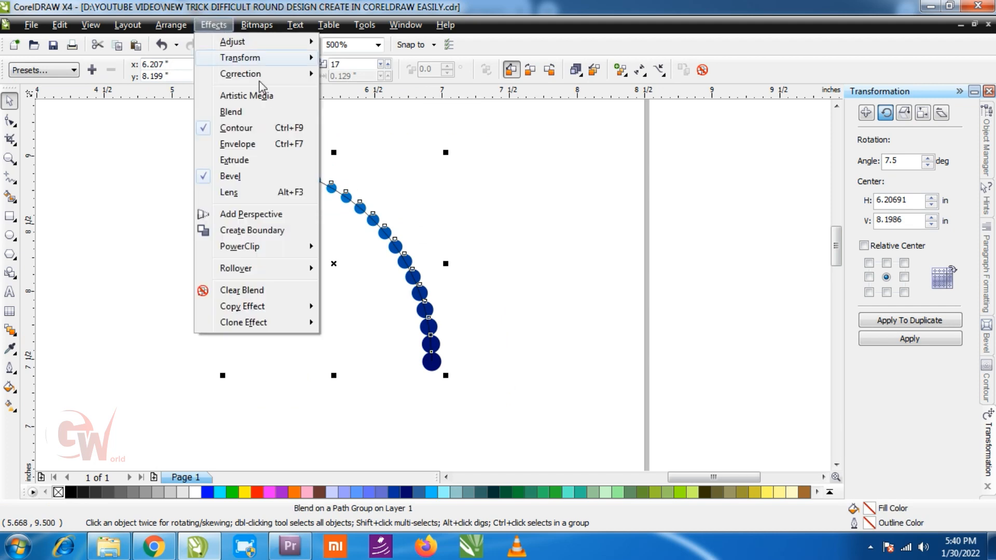
mouse_move(171, 25)
click(308, 188)
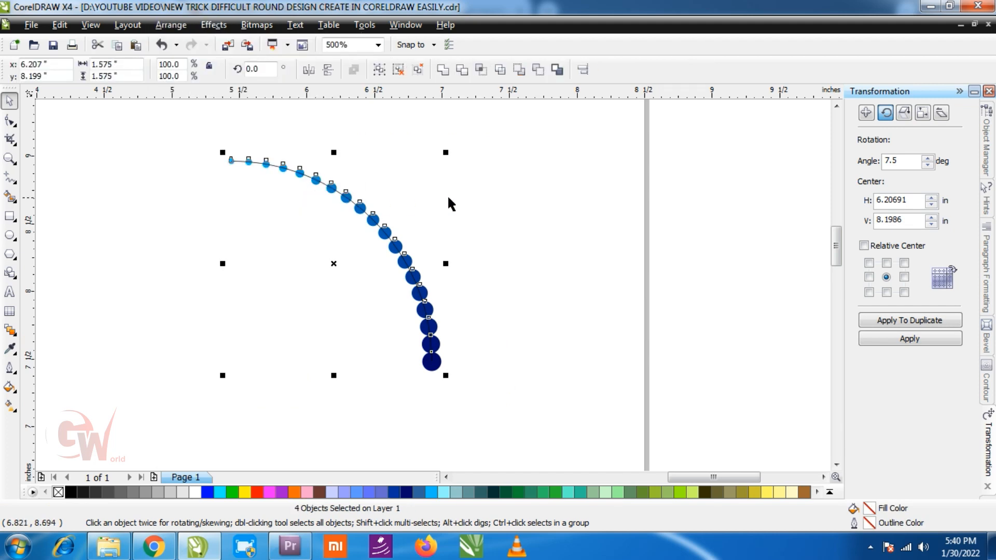
Step: Delete the thin guide arc running through the dots
click(384, 213)
click(367, 221)
drag(372, 218, 317, 275)
key(Delete)
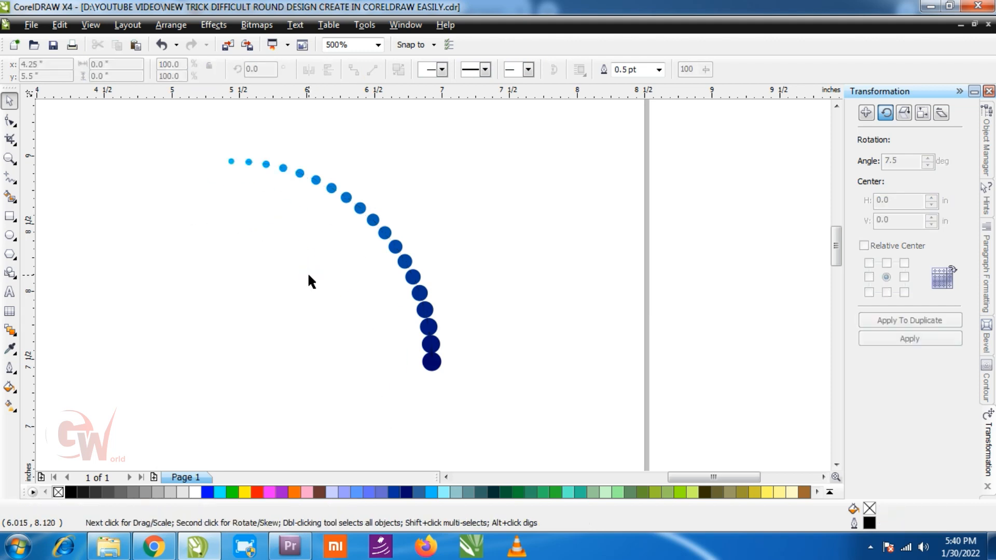
Step: Group the dots into one arm and move its rotation center just below and outside the smallest light-blue dot
drag(183, 131, 568, 404)
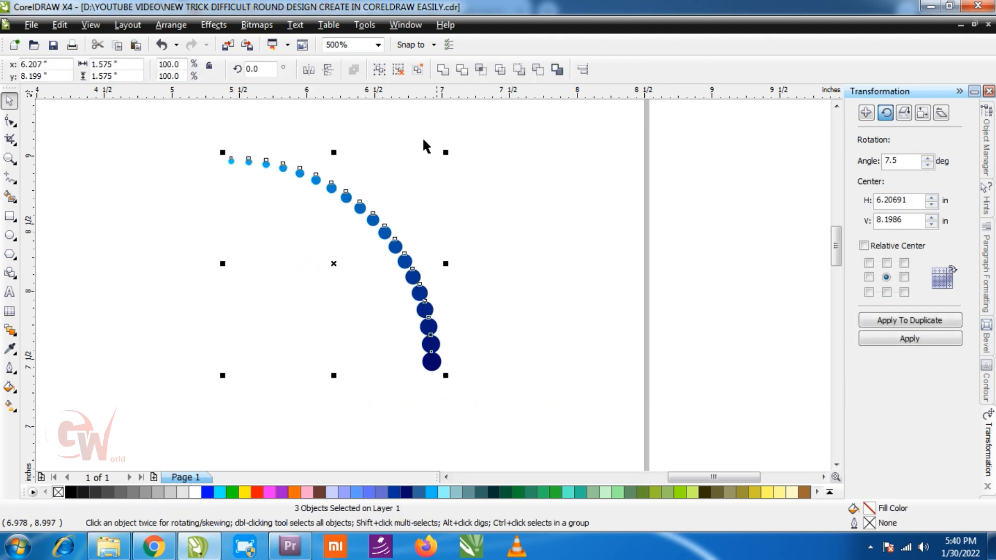
click(379, 71)
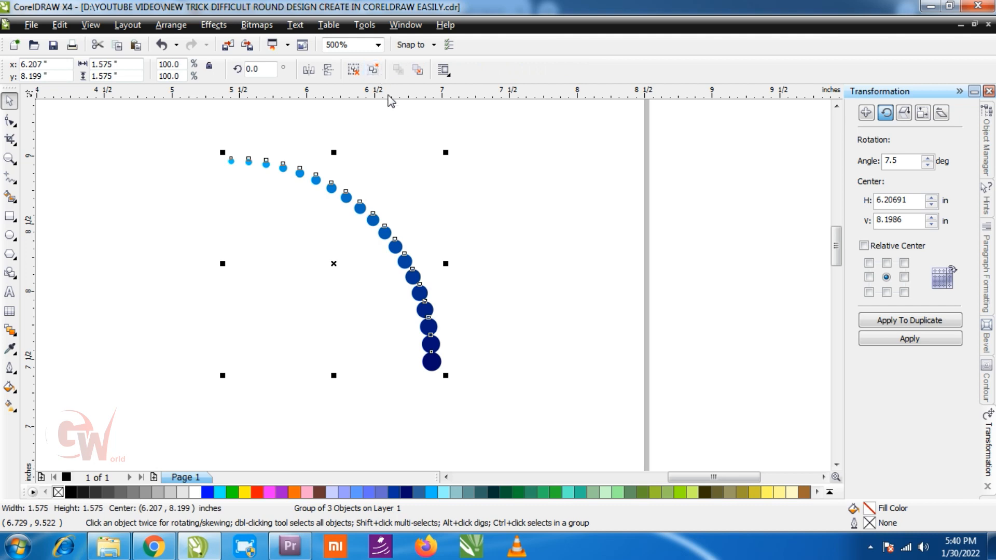
click(384, 236)
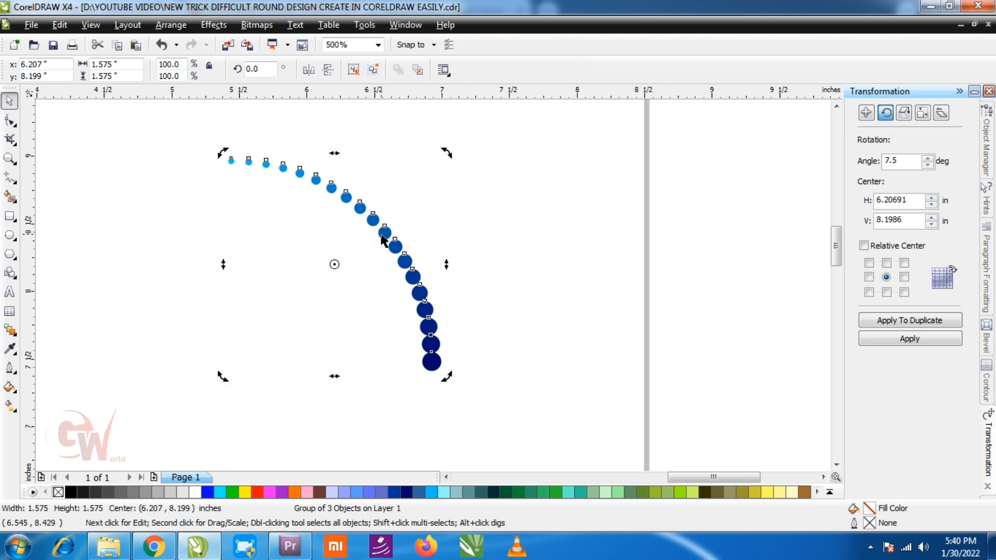
mouse_move(336, 264)
mouse_down()
mouse_move(307, 270)
mouse_move(212, 187)
mouse_up()
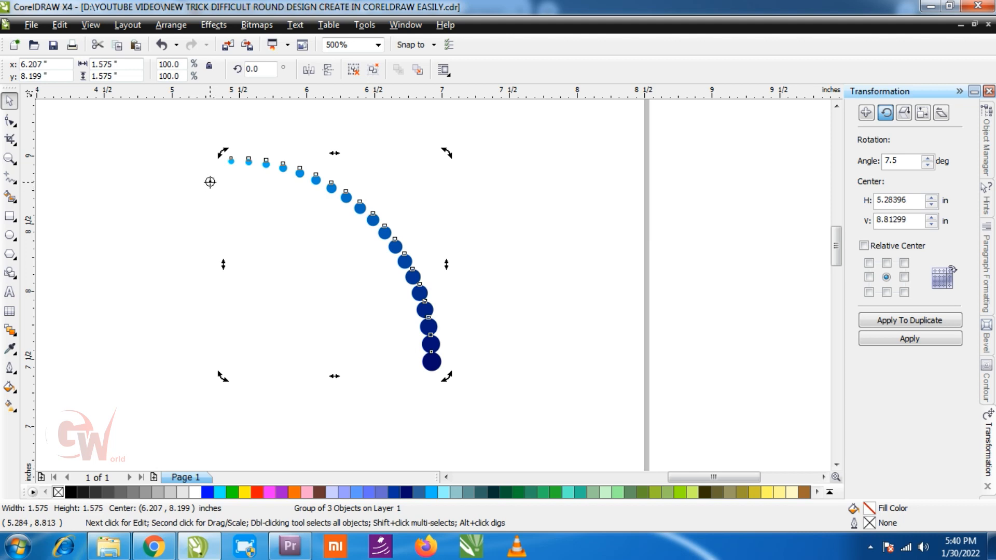
Step: Rotate a copy of the dot arm 15° clockwise about the moved center and repeat the duplication until 24 arms complete the circle
mouse_move(449, 378)
mouse_down()
mouse_move(436, 403)
mouse_move(412, 401)
mouse_up()
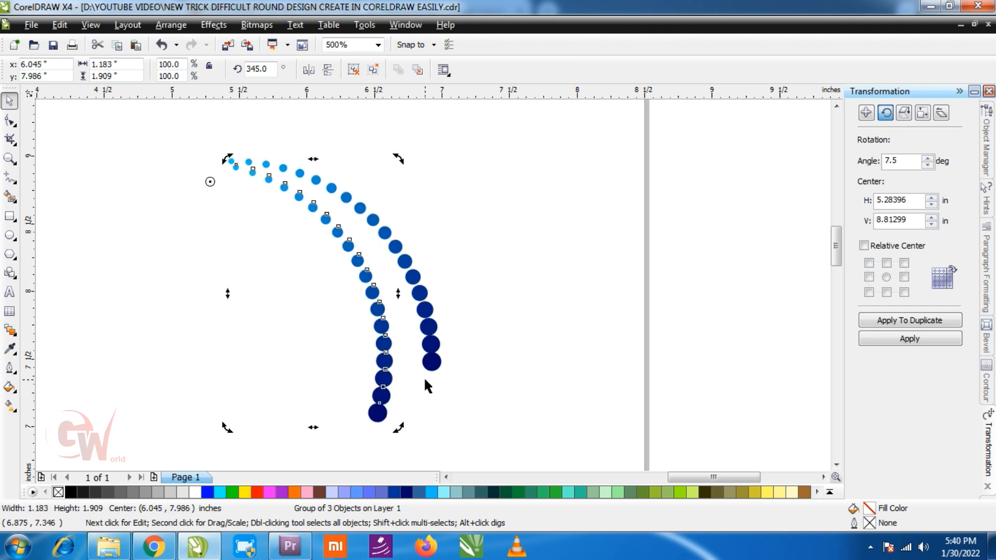
key(ctrl+r)
key(ctrl+r)
key(ctrl+r)
key(ctrl+r)
key(ctrl+r)
key(ctrl+r)
key(ctrl+r)
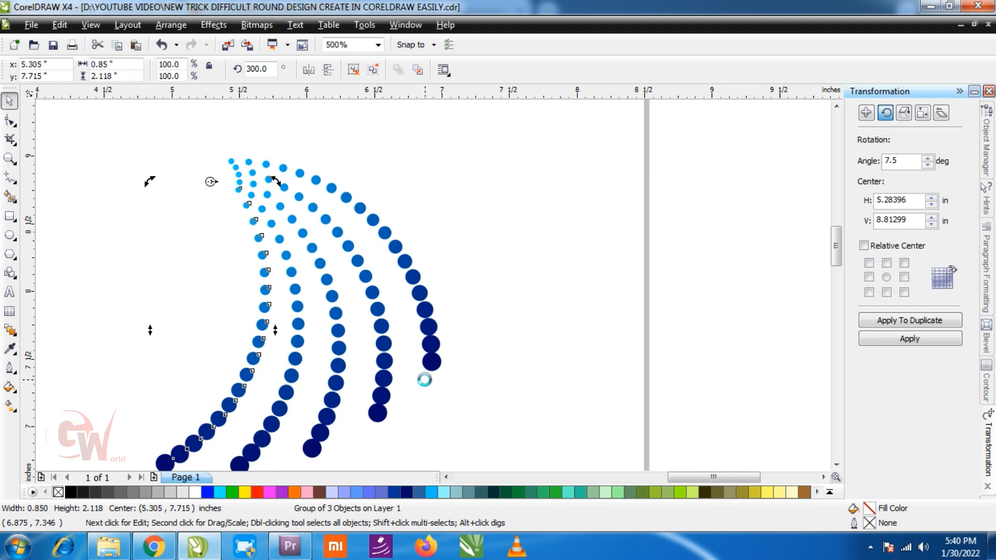
key(ctrl+r)
key(ctrl+r)
key(ctrl+r)
key(ctrl+r)
key(ctrl+r)
key(ctrl+r)
key(ctrl+r)
key(ctrl+r)
key(ctrl+r)
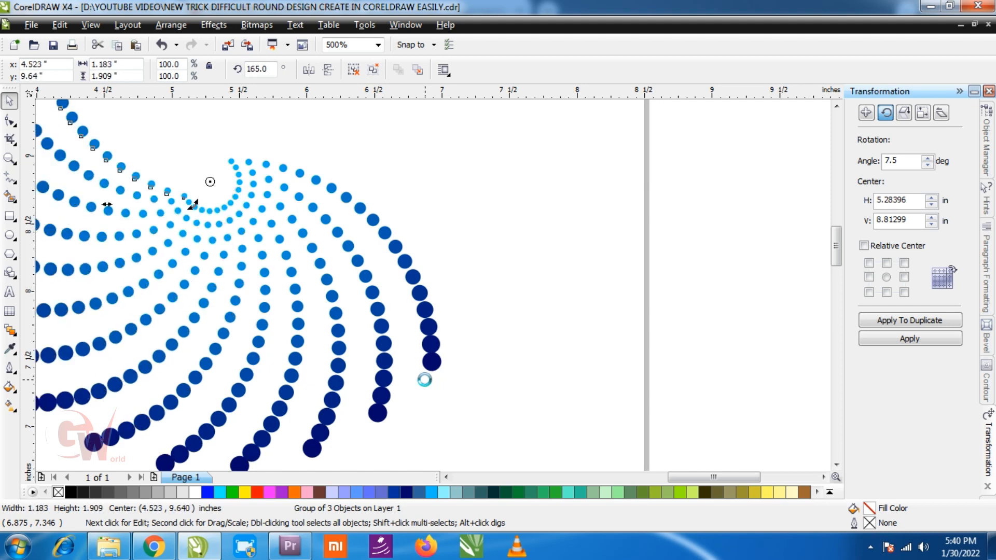
key(ctrl+r)
key(ctrl+r)
key(ctrl+r)
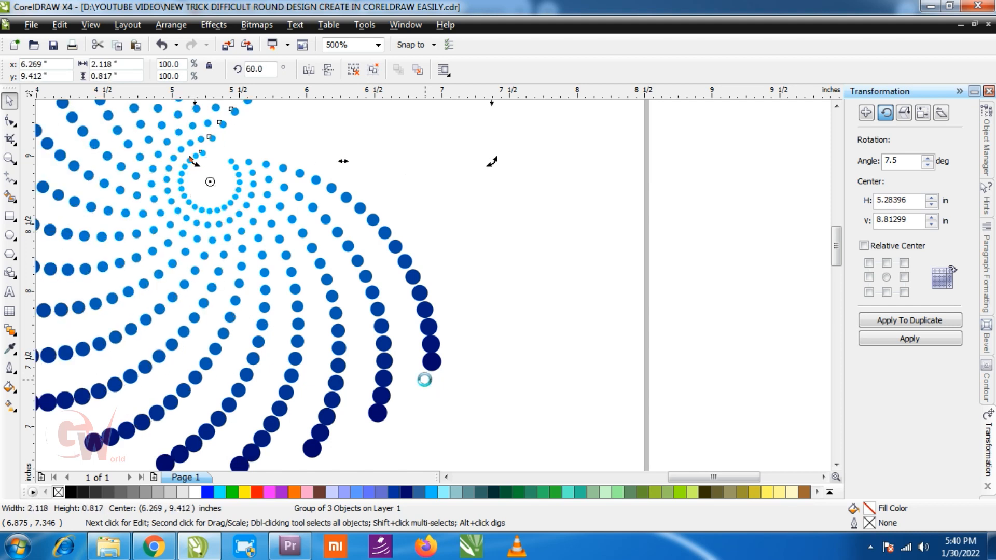
key(F3)
key(ctrl+r)
key(ctrl+r)
key(ctrl+r)
key(ctrl+r)
key(ctrl+r)
key(ctrl+r)
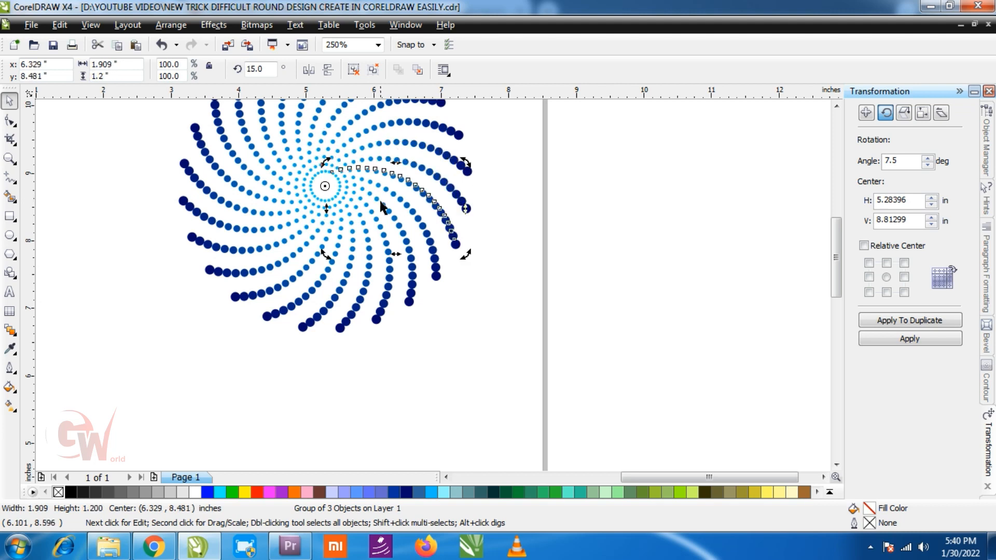
Step: Group all the dot arms into one spiral and center it on the page
key(F3)
drag(527, 374, 251, 143)
key(shift+F2)
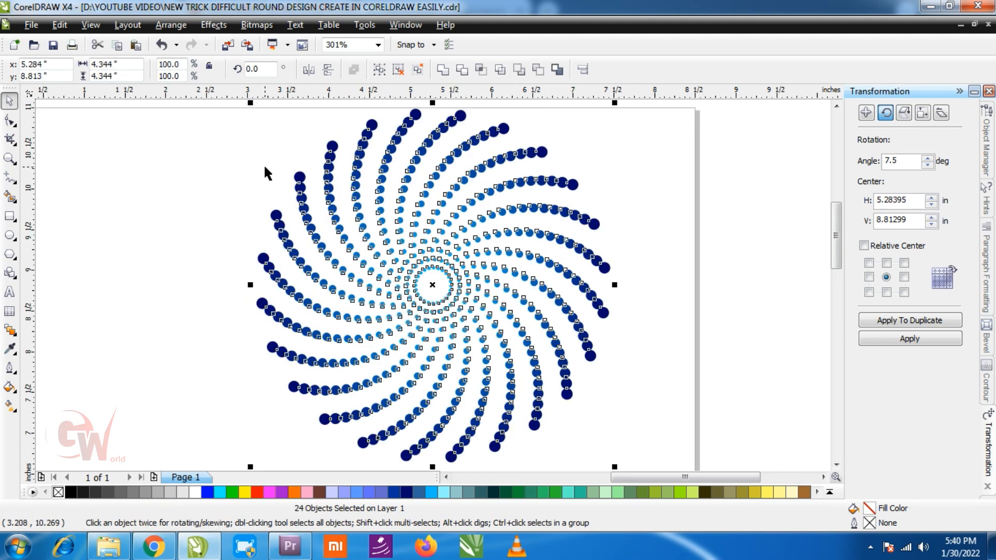
key(ctrl+g)
key(p)
key(shift+F2)
click(187, 223)
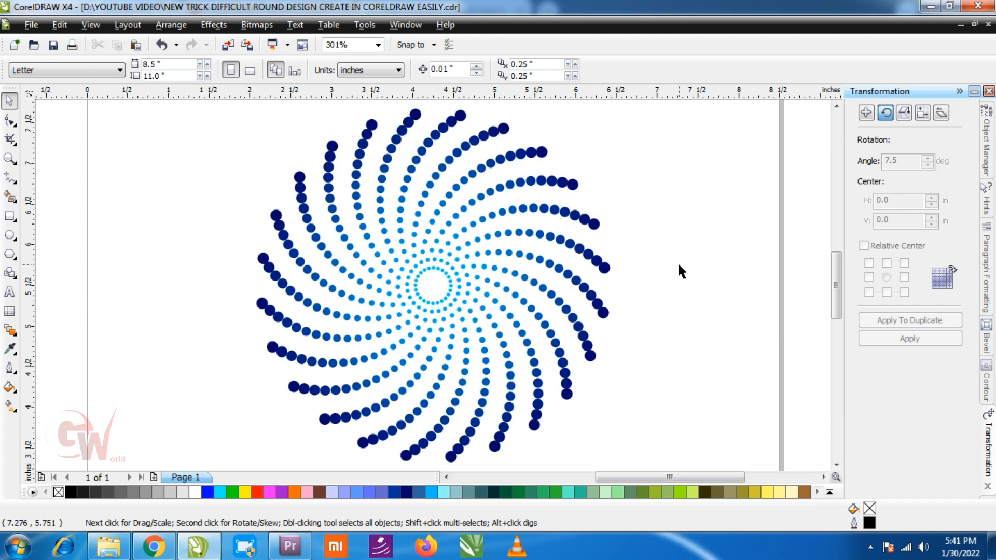
Step: Draw a square of about 5.36 in around the spiral, fill it black and send it behind the spiral
click(9, 215)
scroll(358, 223, down, 1)
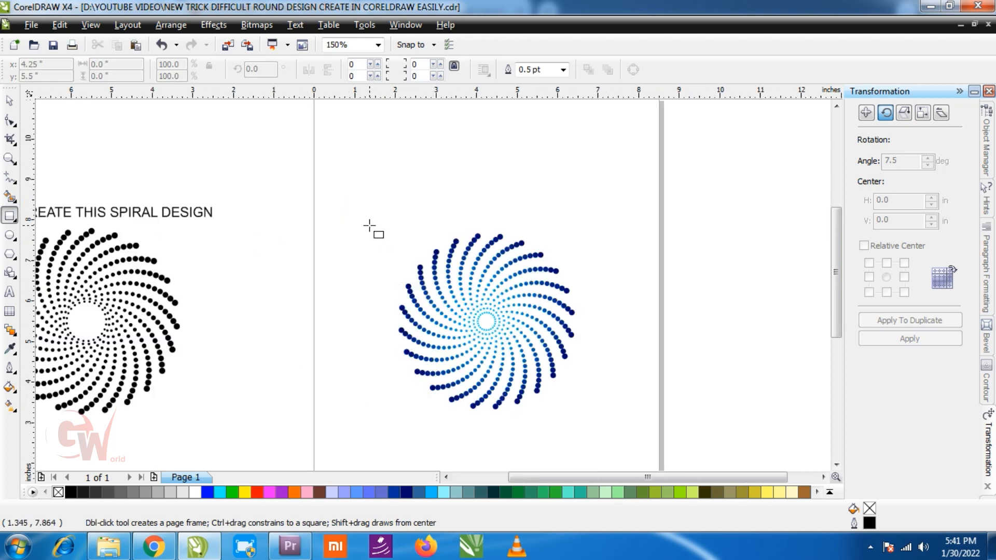
drag(380, 230, 598, 446)
click(74, 493)
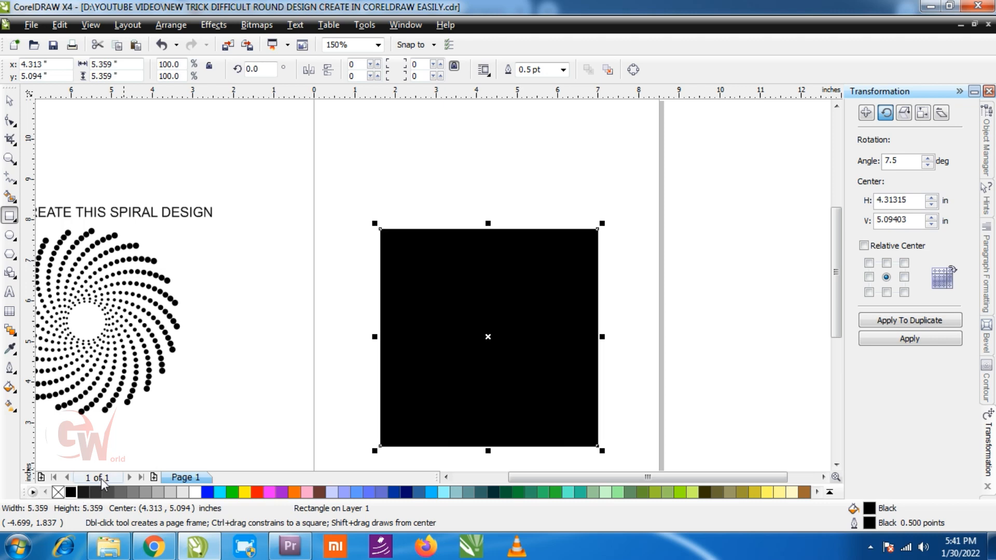
key(shift+Page_Down)
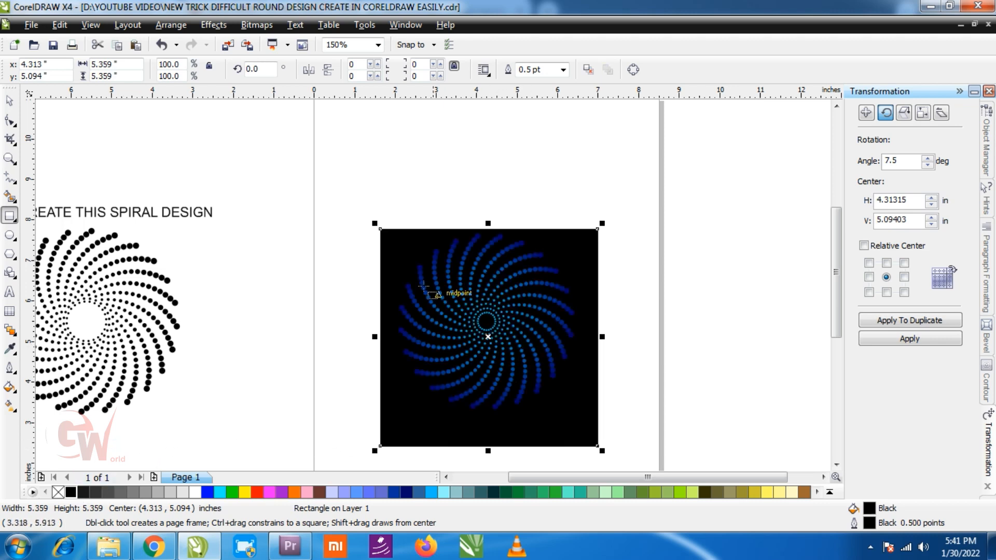
Step: Center the spiral horizontally and vertically on the black square and show the result in full-screen preview
click(10, 100)
drag(349, 212, 629, 458)
key(c)
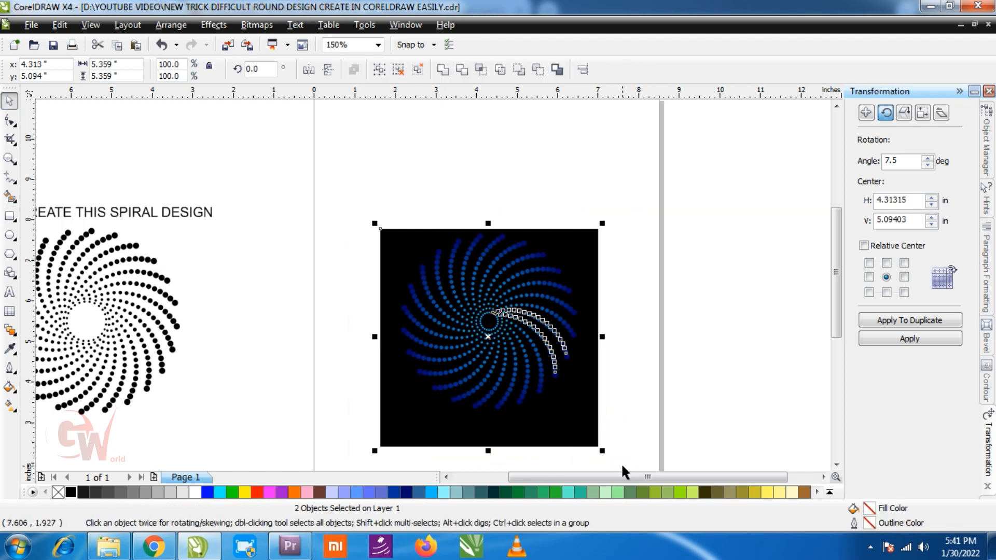
key(e)
key(shift+F2)
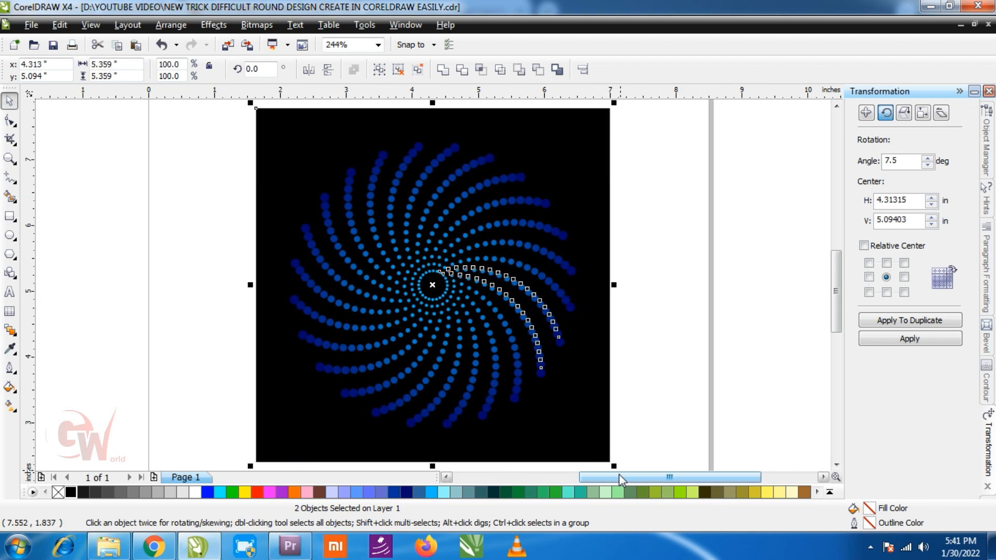
click(656, 286)
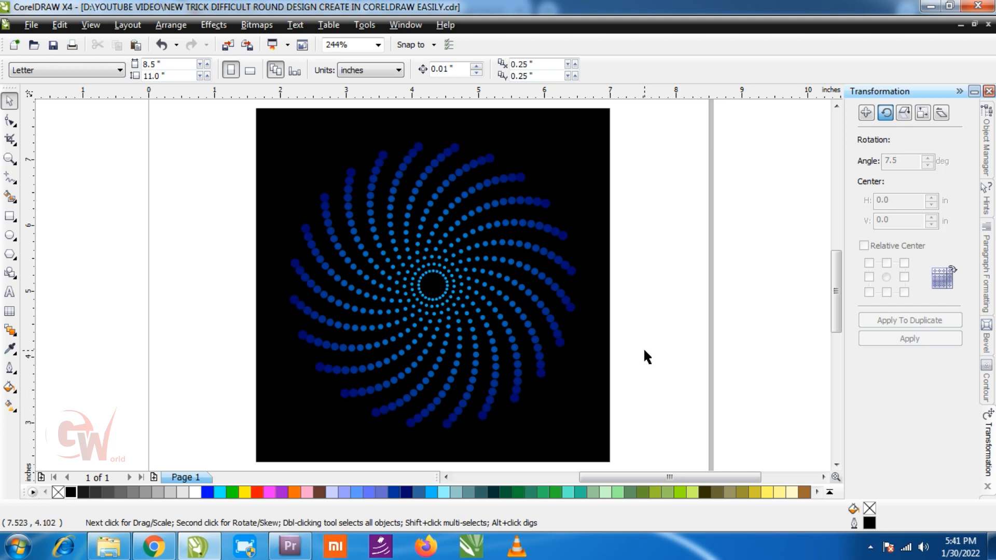
key(F9)
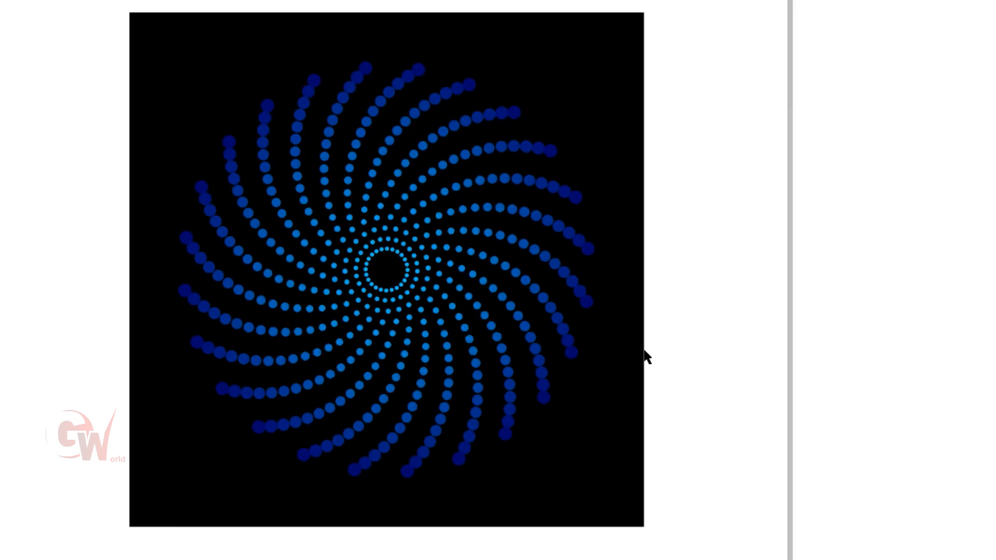